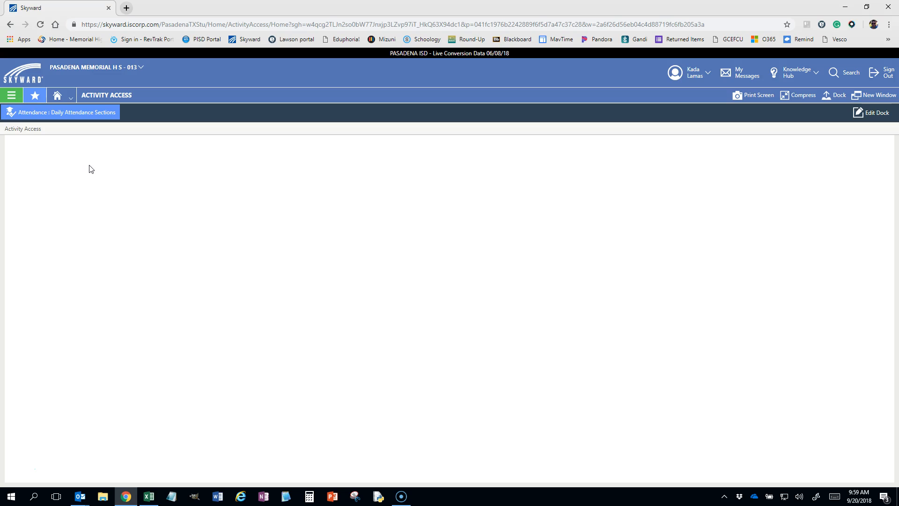
Open the student Activities list under Activity Access and show the details of the Bowling (BOWL) activity
{"action": "left_click", "coordinate": [13, 98]}
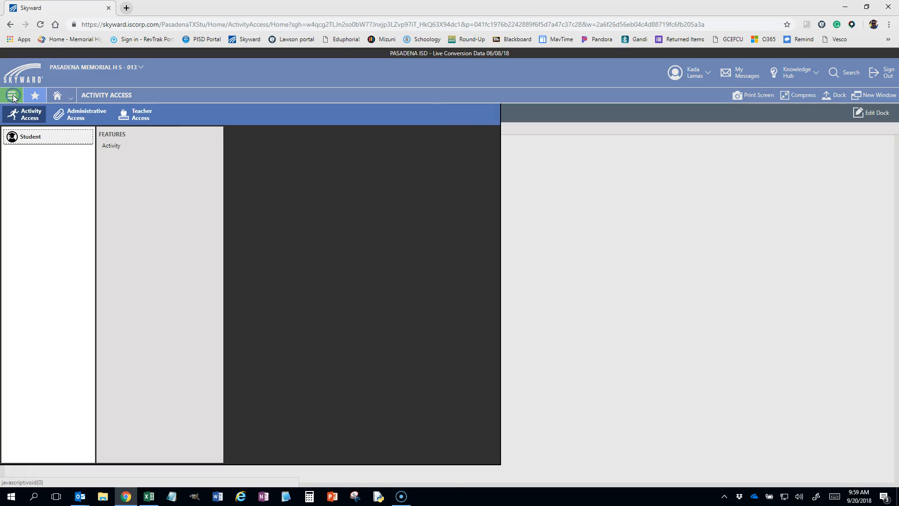
{"action": "left_click", "coordinate": [130, 146]}
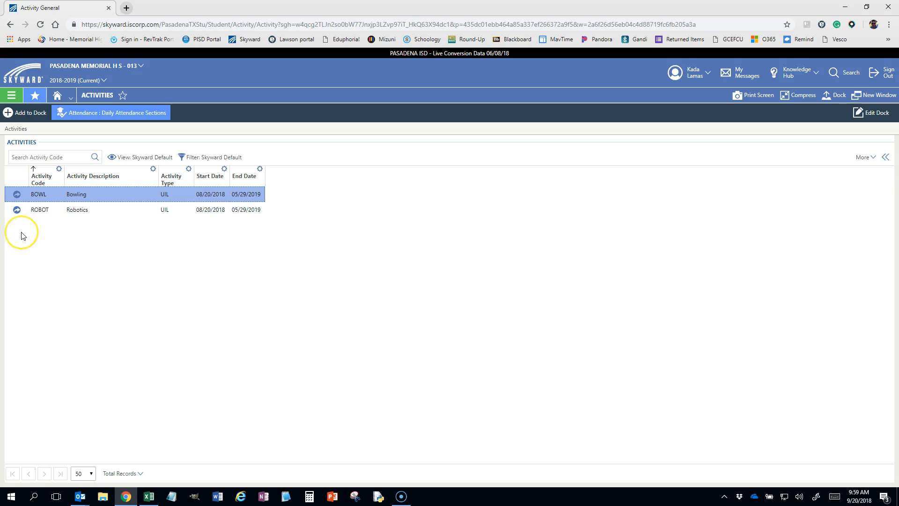
{"action": "left_click", "coordinate": [17, 197]}
{"action": "left_click", "coordinate": [885, 158]}
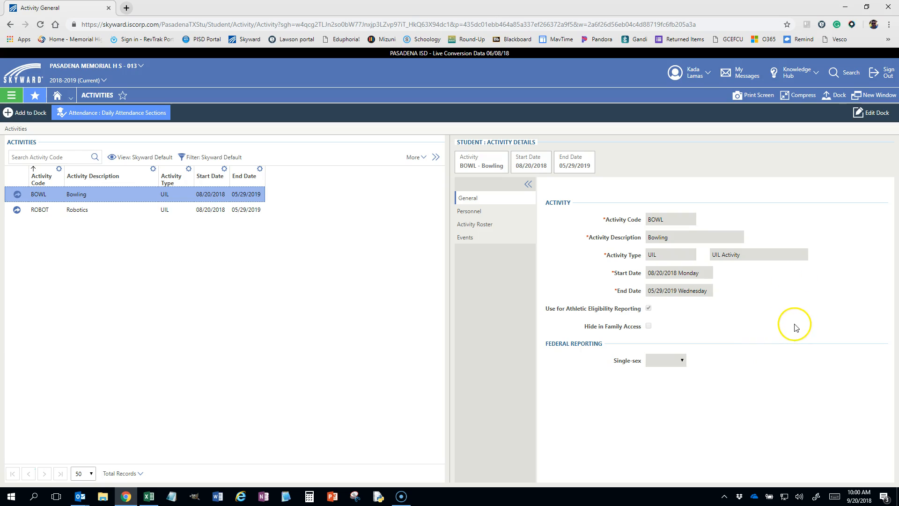
View the Bowling activity's personnel and events
{"action": "left_click", "coordinate": [467, 212]}
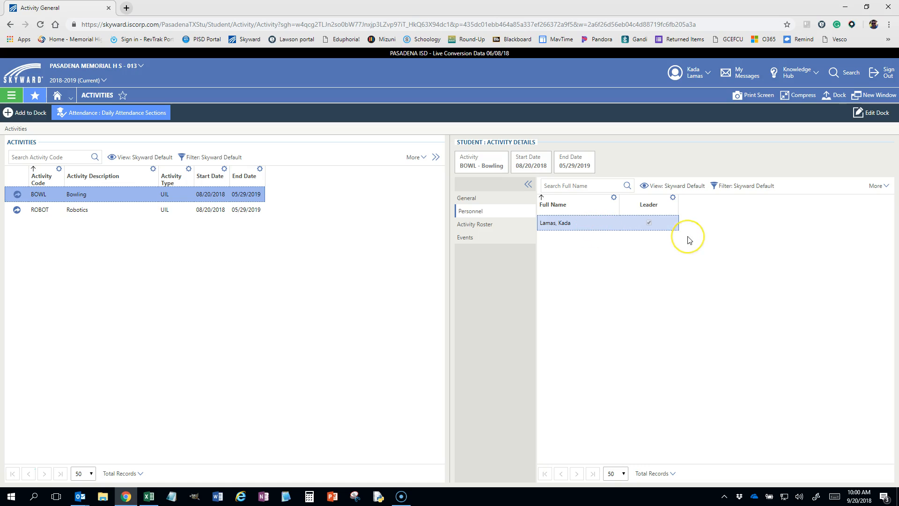
{"action": "left_click", "coordinate": [466, 238]}
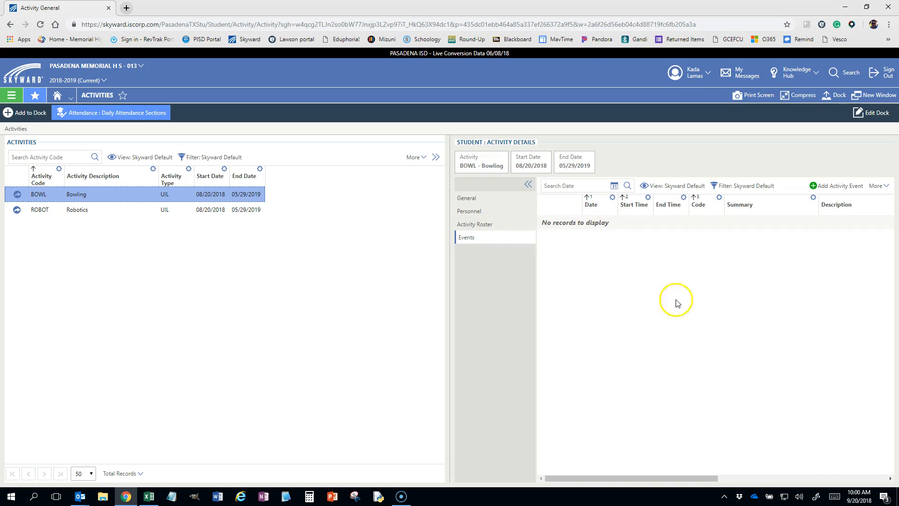
Open the Bowling activity roster and start adding a single student to it
{"action": "left_click", "coordinate": [483, 227]}
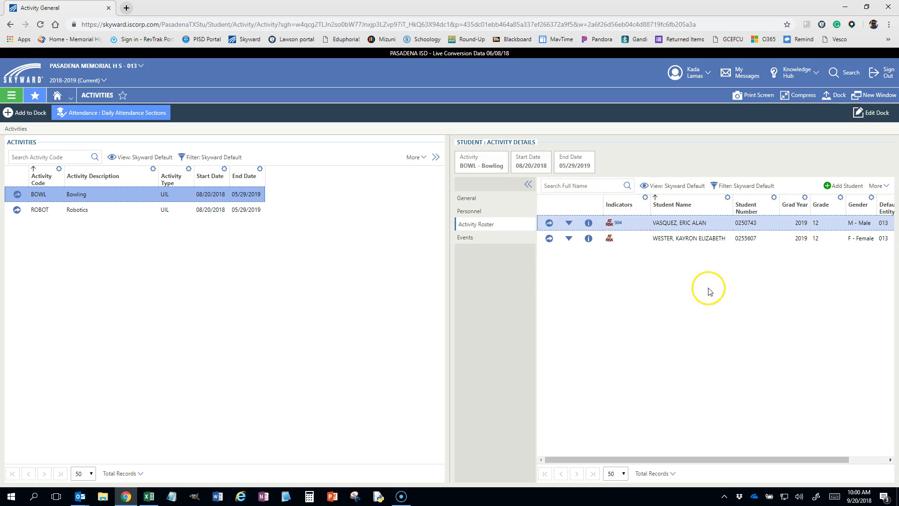
{"action": "left_click", "coordinate": [828, 187]}
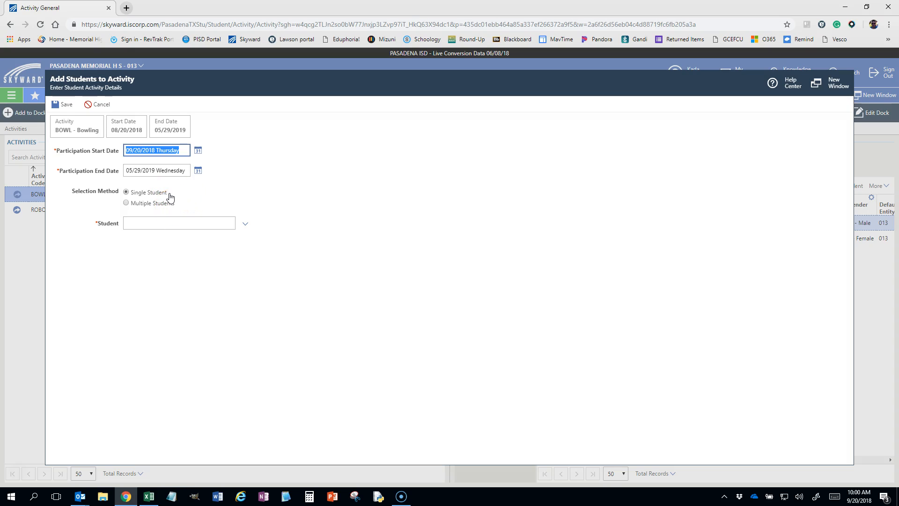
{"action": "left_click", "coordinate": [140, 223]}
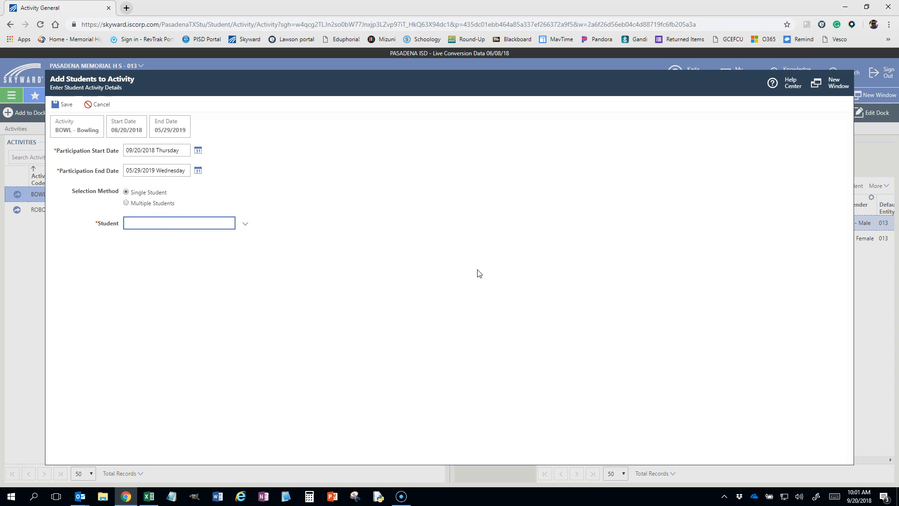
{"action": "type", "text": "Alxia"}
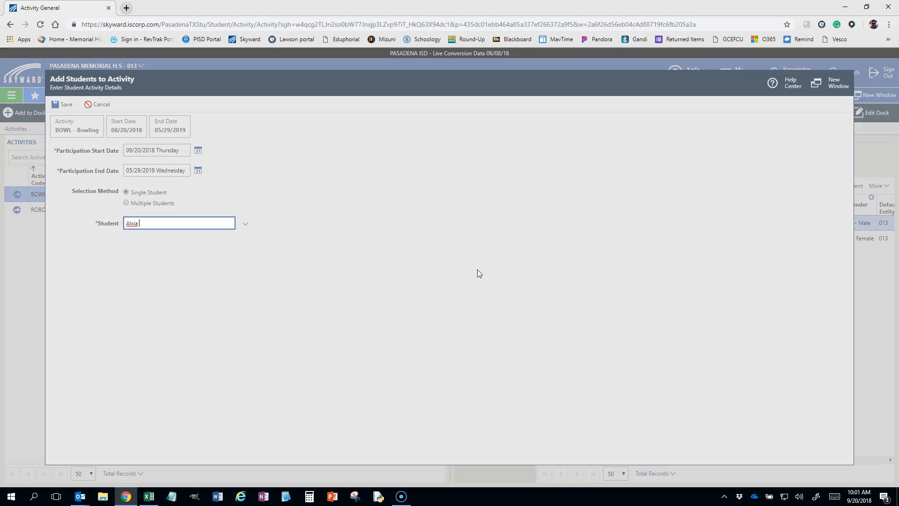
{"action": "type", "text": " Gue"}
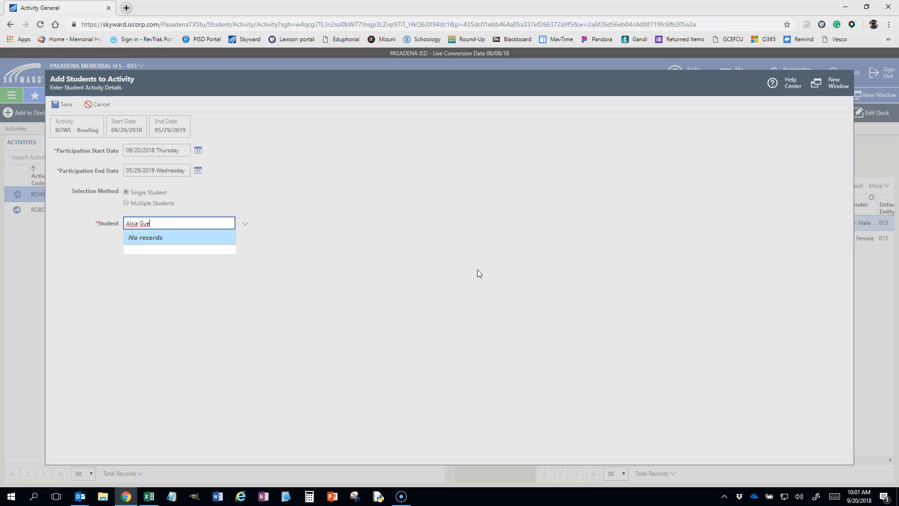
{"action": "key", "text": "BackSpace"}
{"action": "key", "text": "BackSpace"}
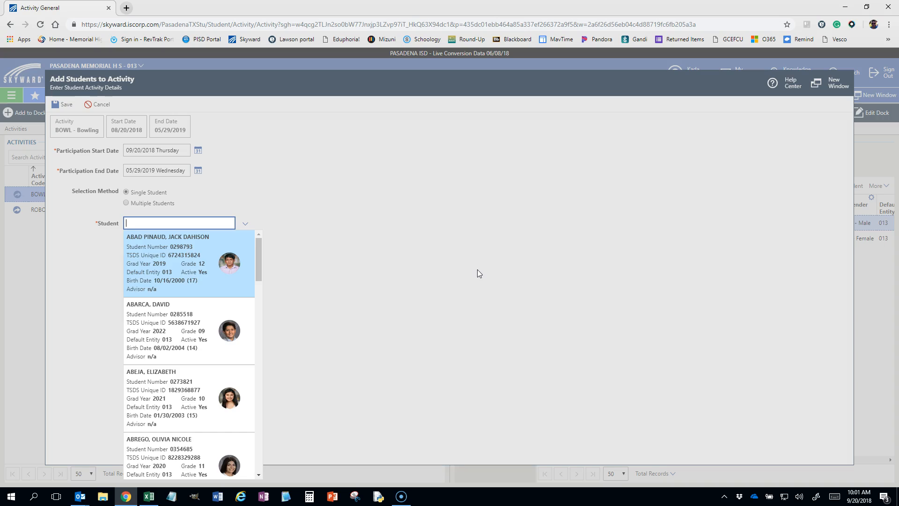
Find the student by first name, choose the grade 10 match with grad year 2021, and save the roster entry
{"action": "type", "text": "Bianca"}
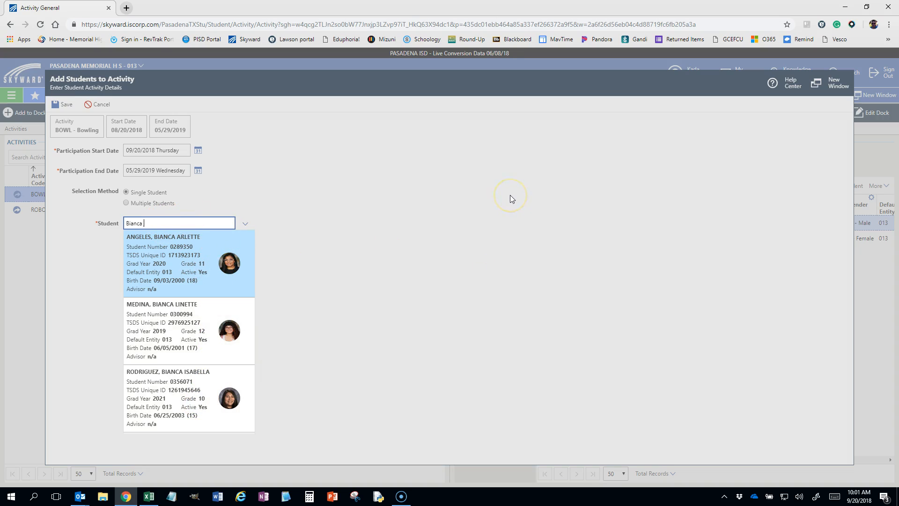
{"action": "left_click", "coordinate": [185, 383]}
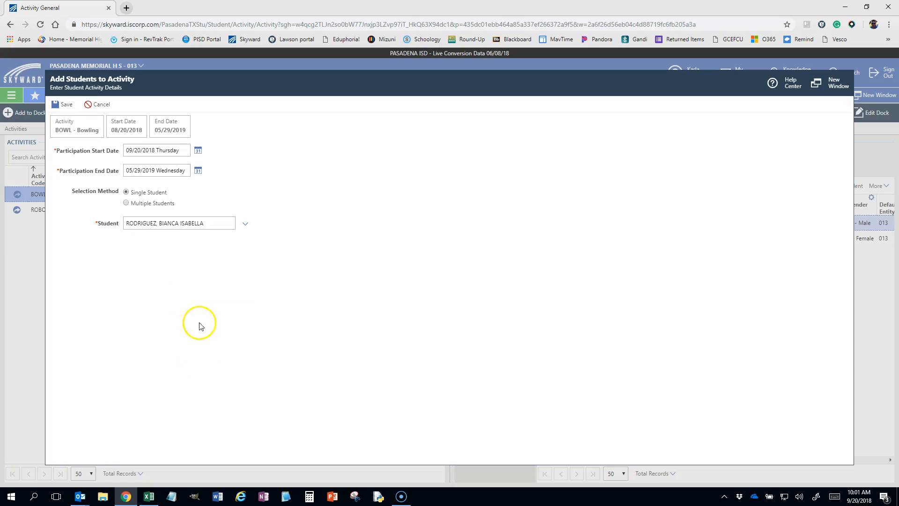
{"action": "left_click", "coordinate": [62, 106]}
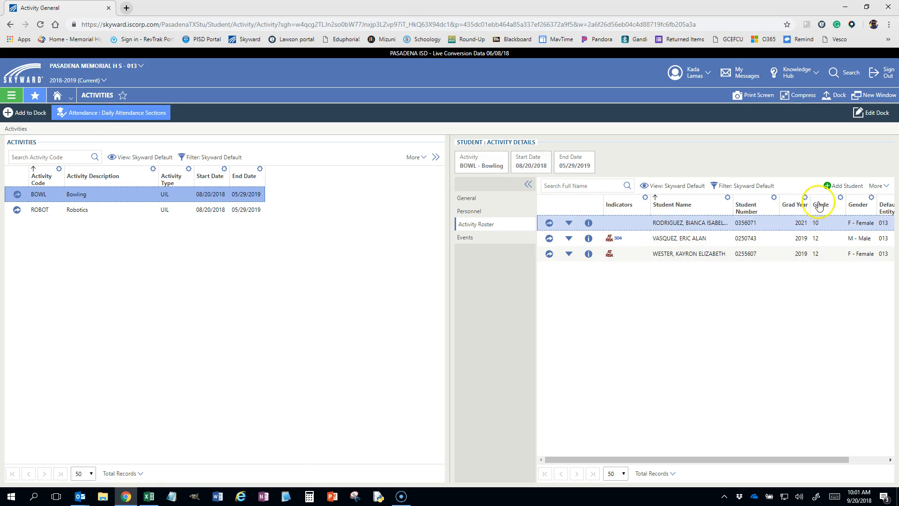
Add another single student to the Bowling roster by looking up the student number, and save the entry
{"action": "left_click", "coordinate": [839, 187]}
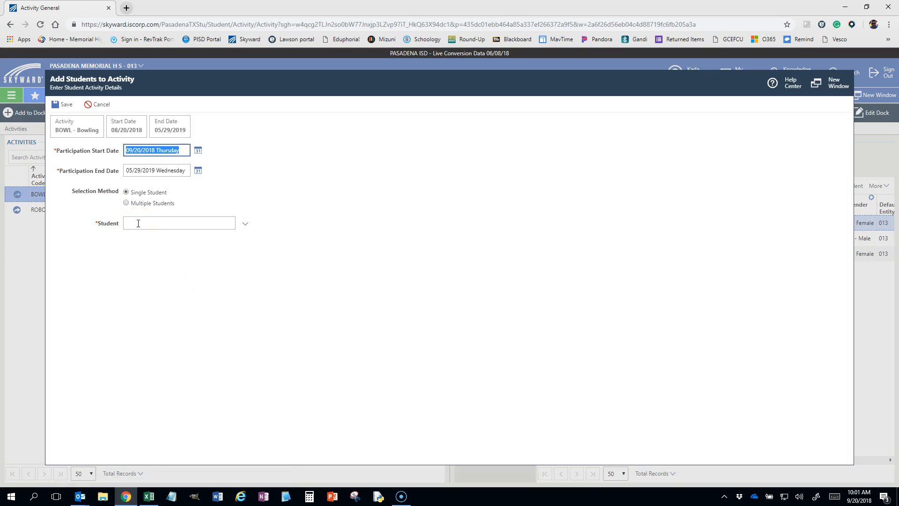
{"action": "left_click", "coordinate": [138, 223]}
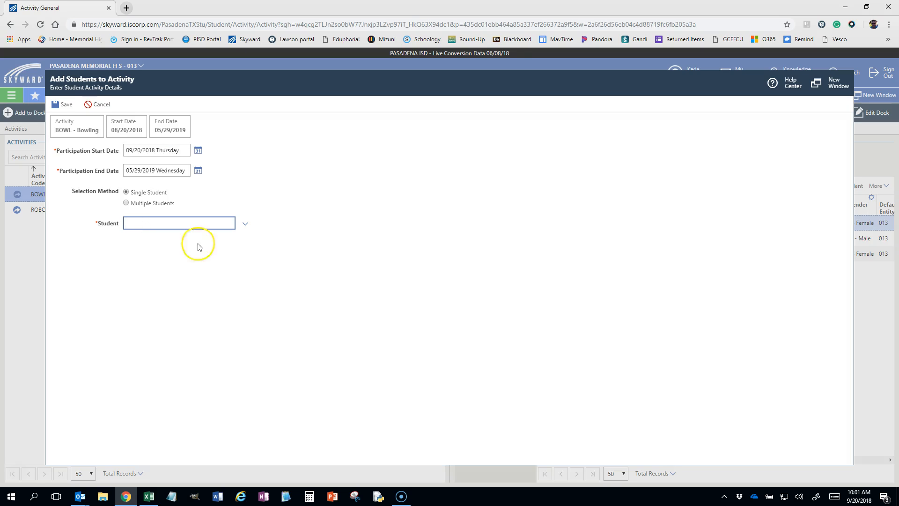
{"action": "type", "text": "03"}
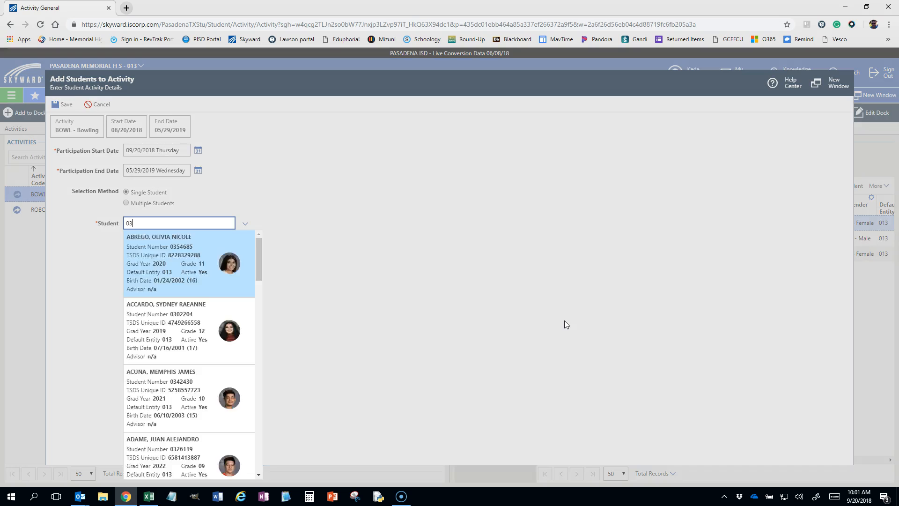
{"action": "type", "text": "11841"}
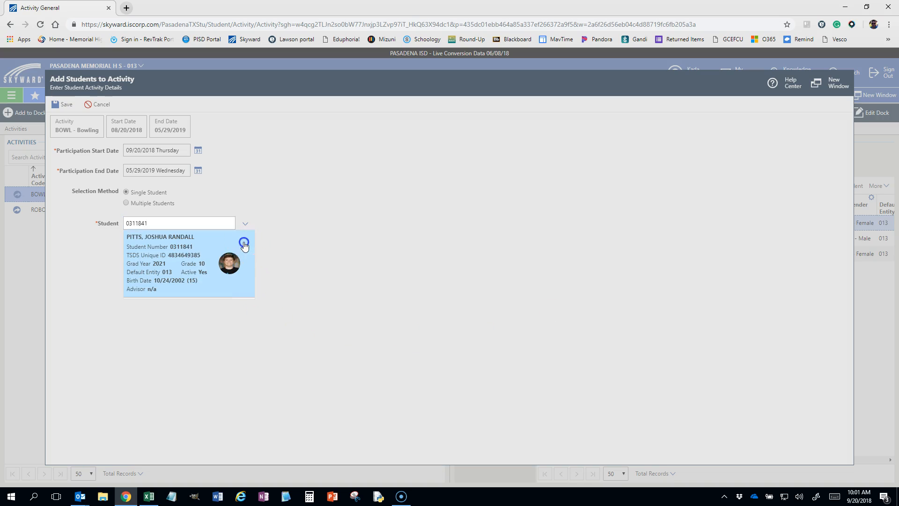
{"action": "left_click", "coordinate": [243, 240]}
{"action": "left_click", "coordinate": [60, 105]}
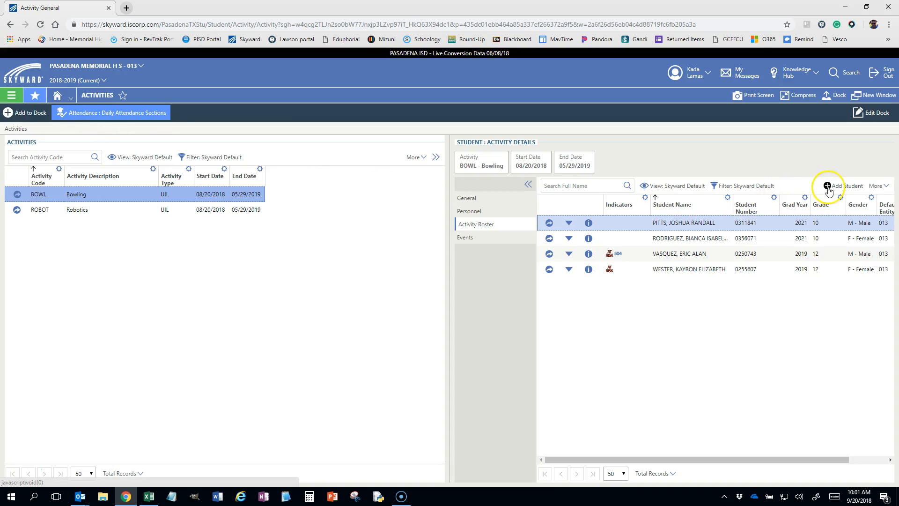
Start another roster addition for Bowling with the selection method set to Multiple Students
{"action": "left_click", "coordinate": [828, 186]}
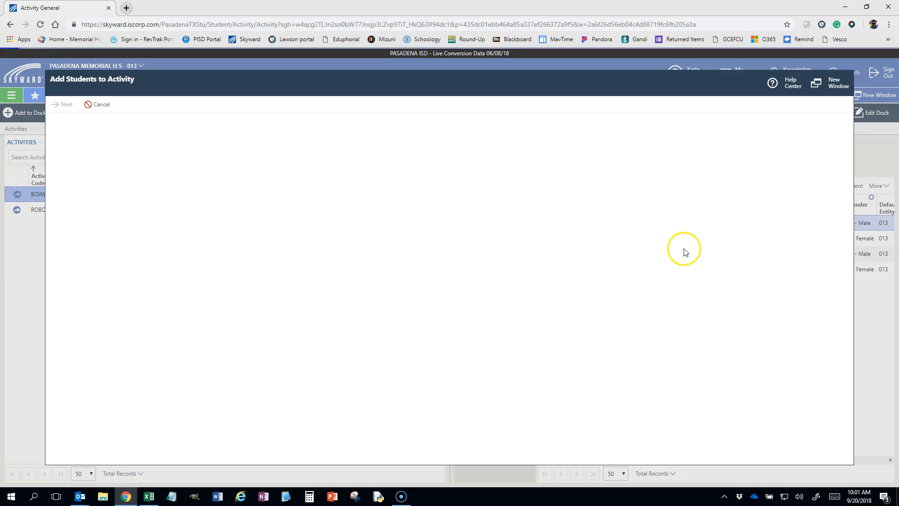
{"action": "left_click", "coordinate": [158, 203]}
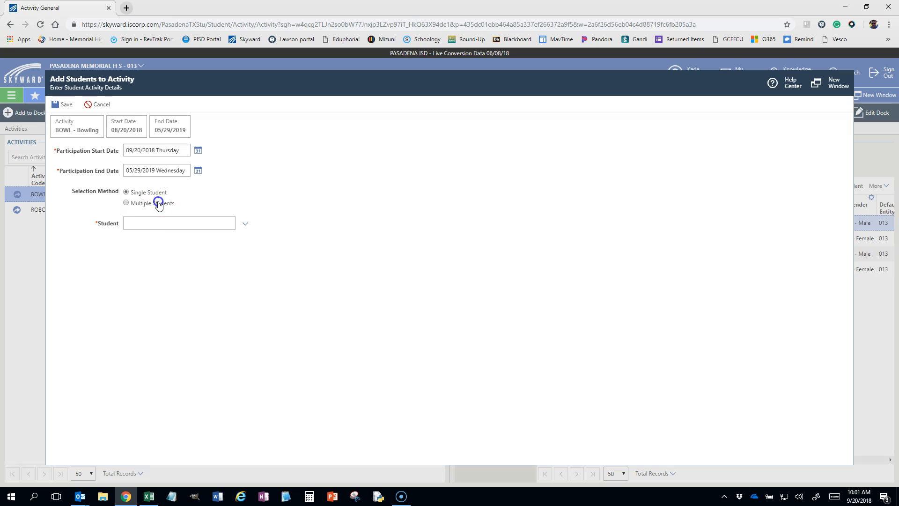
{"action": "scroll", "coordinate": [406, 311], "scroll_direction": "down", "scroll_amount": 5}
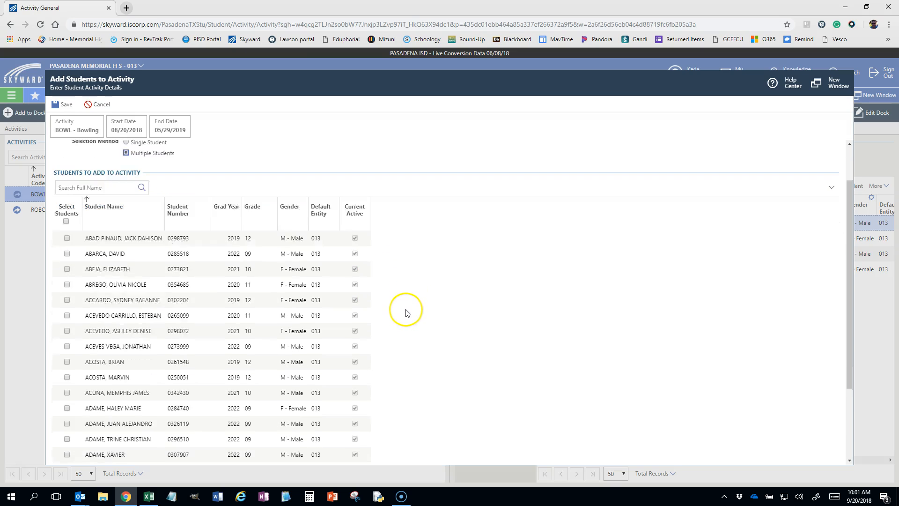
{"action": "scroll", "coordinate": [403, 313], "scroll_direction": "up", "scroll_amount": 5}
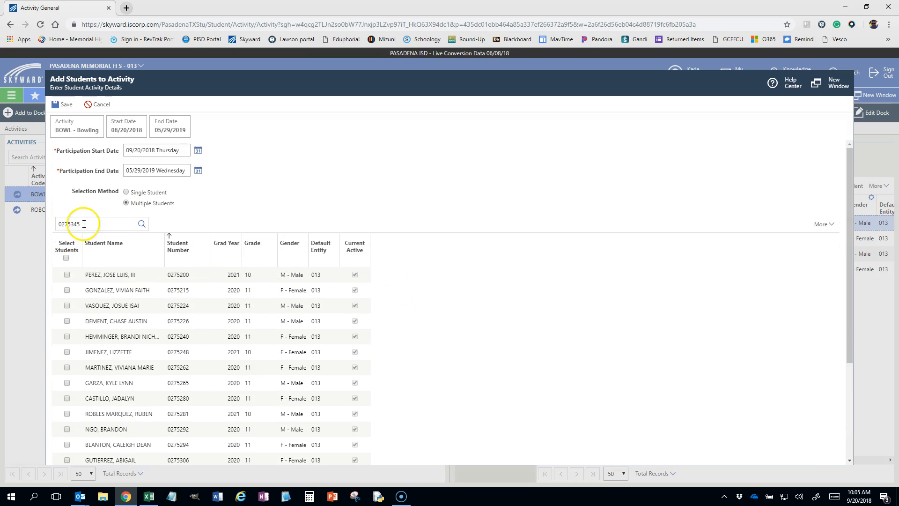
Clear the student list's search text, try sorting by number and by name, and sort by Student Number ascending
{"action": "left_click_drag", "start_coordinate": [94, 224], "coordinate": [43, 223]}
{"action": "key", "text": "BackSpace"}
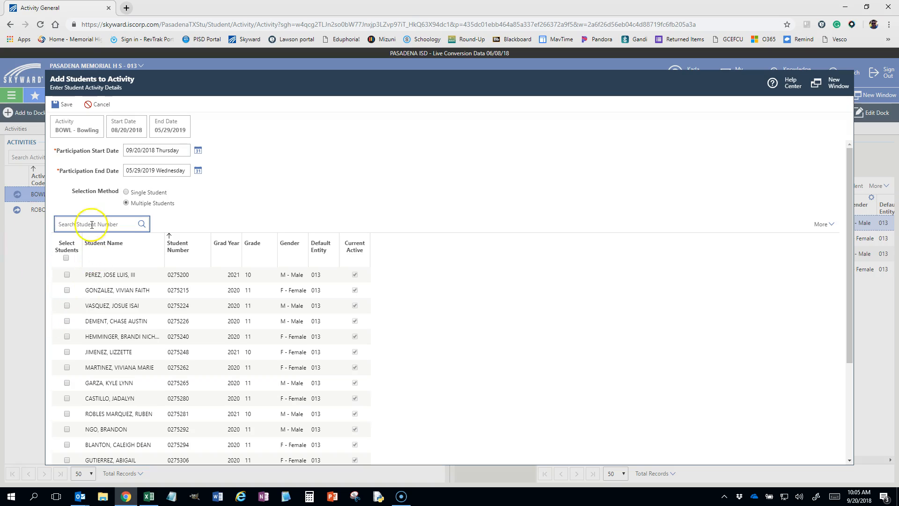
{"action": "left_click", "coordinate": [183, 248]}
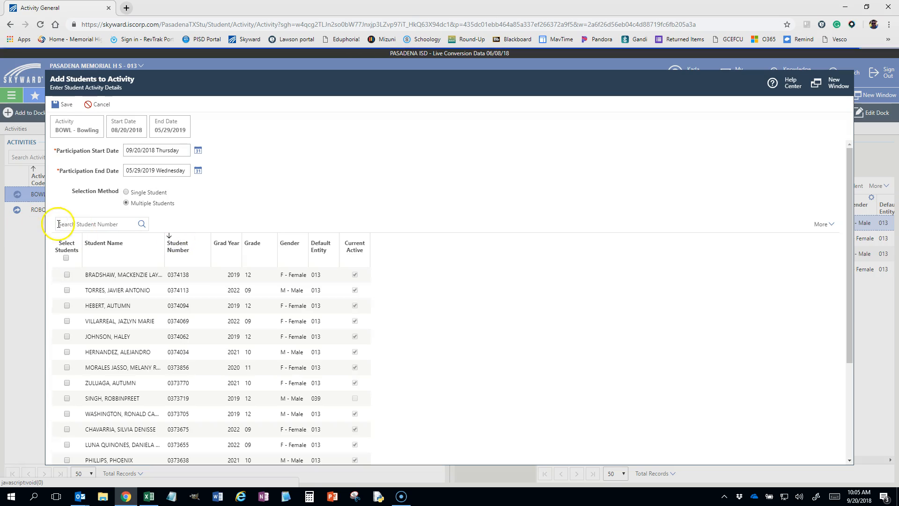
{"action": "left_click", "coordinate": [113, 247]}
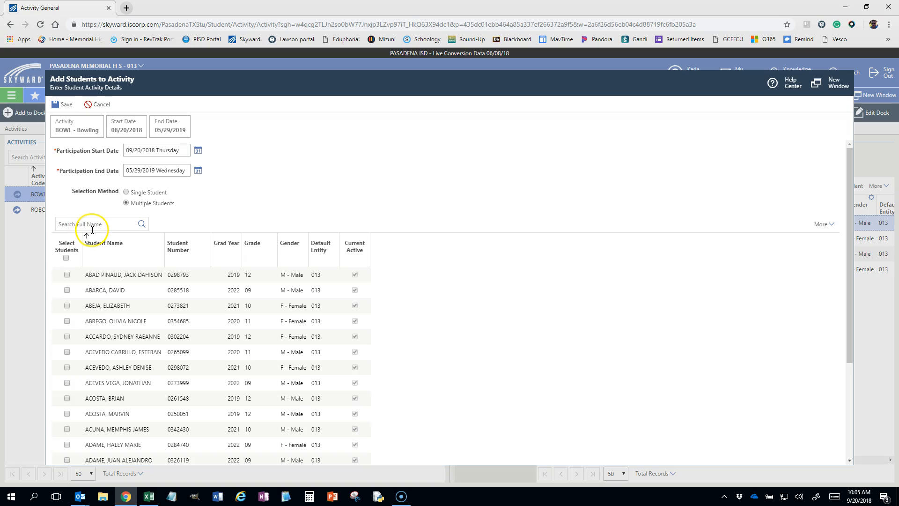
{"action": "left_click", "coordinate": [181, 255]}
Search the list for a student number and mark the matching student for addition to the activity
{"action": "left_click", "coordinate": [93, 225]}
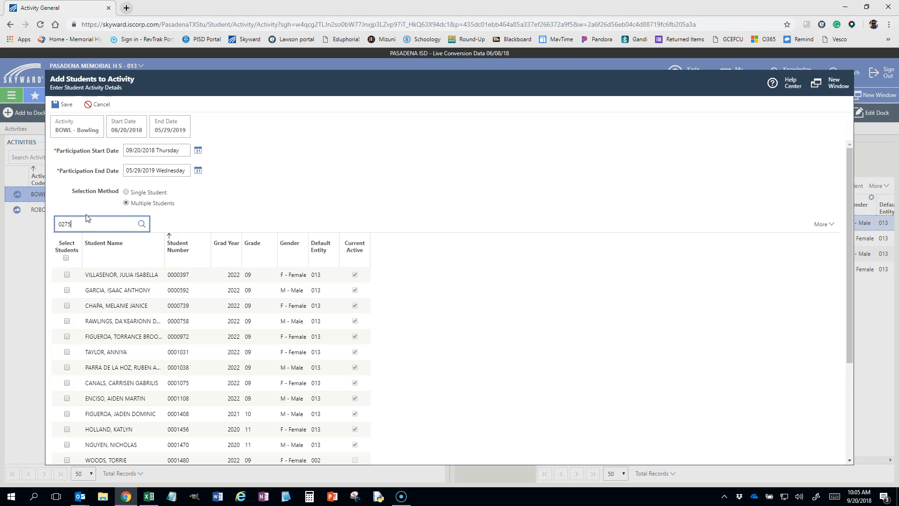
{"action": "type", "text": "0275345"}
{"action": "key", "text": "Return"}
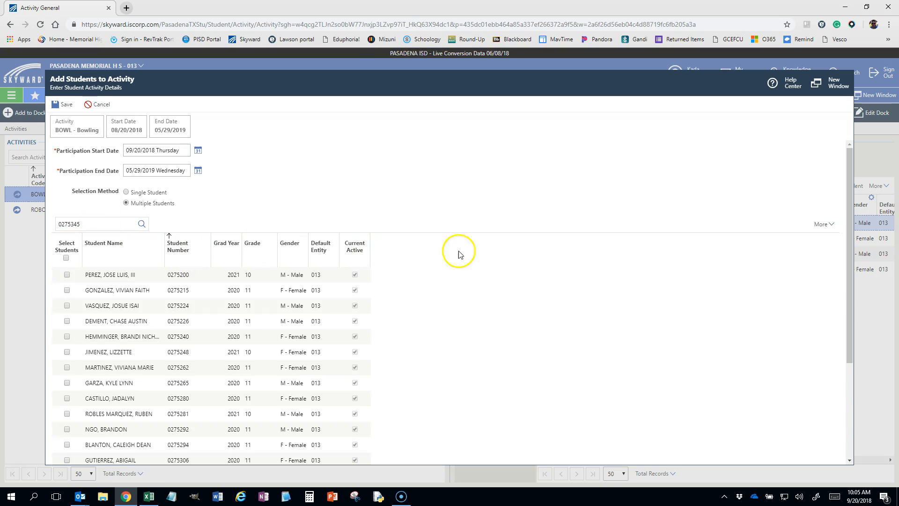
{"action": "scroll", "coordinate": [451, 305], "scroll_direction": "down", "scroll_amount": 1}
{"action": "scroll", "coordinate": [452, 309], "scroll_direction": "down", "scroll_amount": 2}
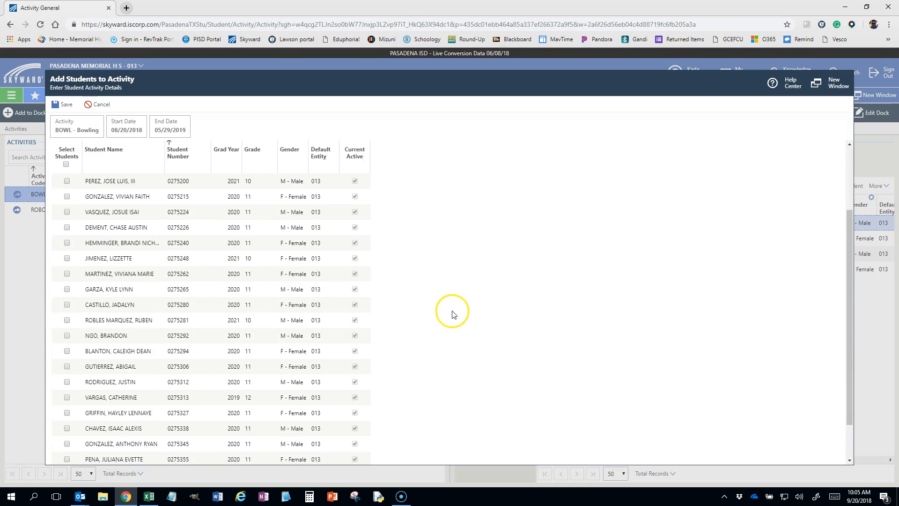
{"action": "scroll", "coordinate": [452, 313], "scroll_direction": "down", "scroll_amount": 2}
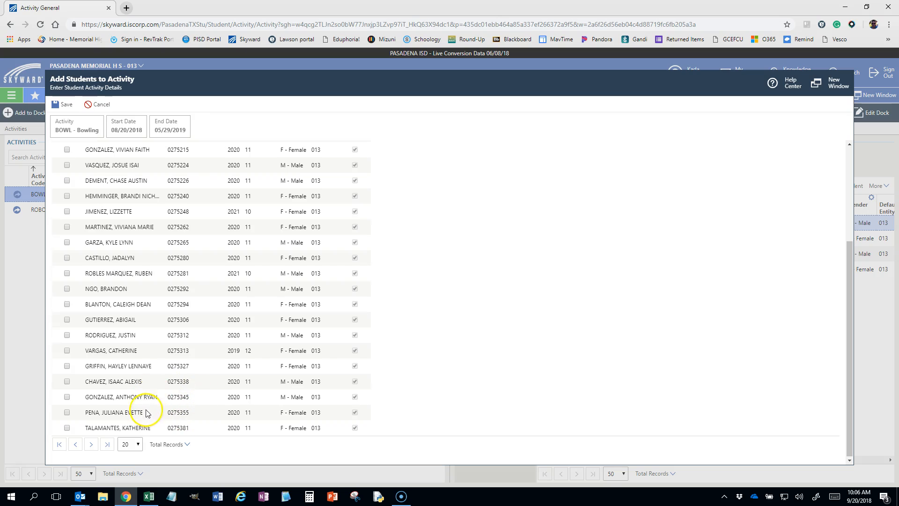
{"action": "left_click", "coordinate": [67, 398]}
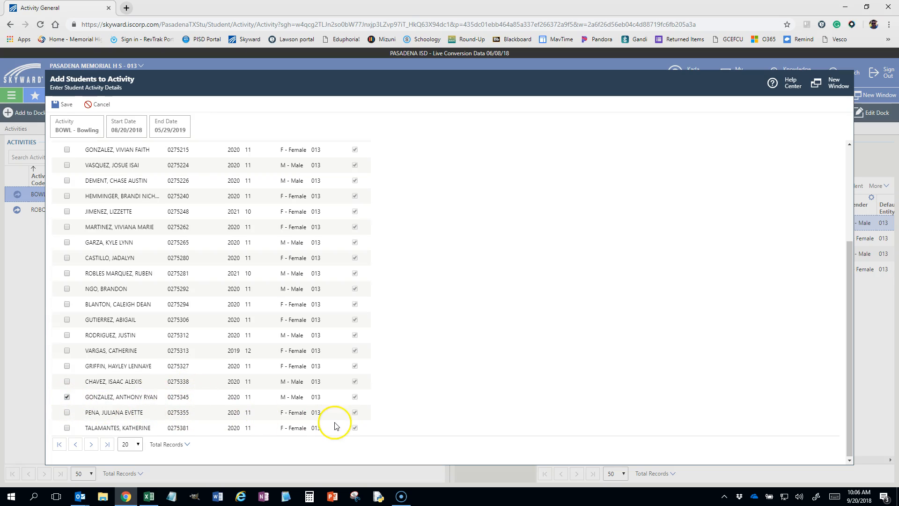
Find another student by student number, mark the match for addition, and save the selected students to the Bowling roster
{"action": "scroll", "coordinate": [425, 371], "scroll_direction": "up", "scroll_amount": 3}
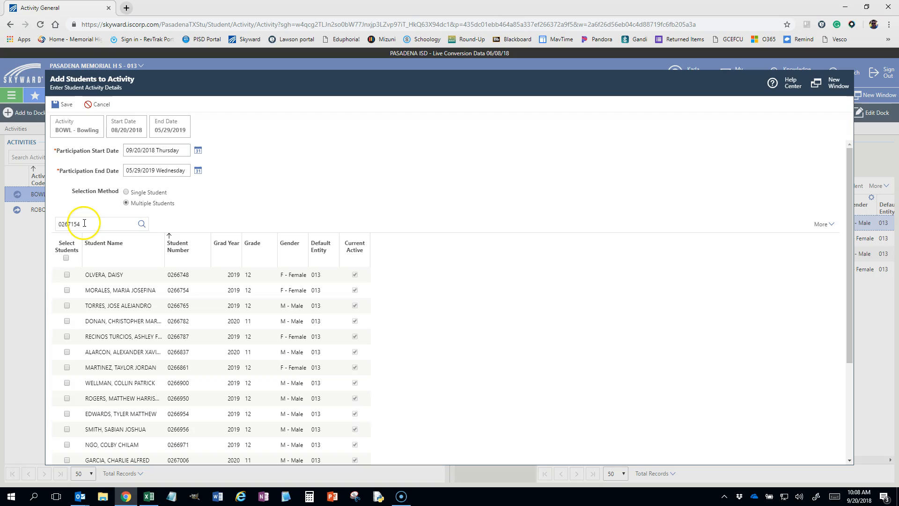
{"action": "left_click", "coordinate": [80, 221]}
{"action": "right_click", "coordinate": [54, 226]}
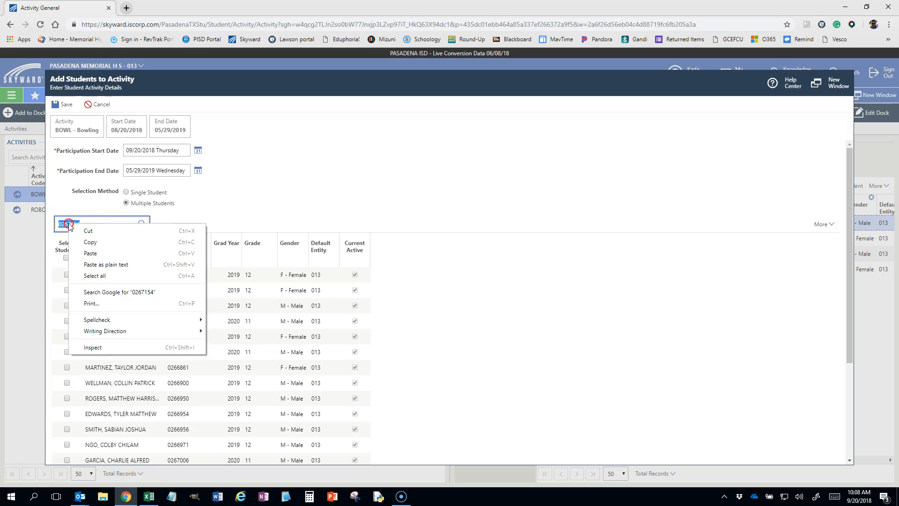
{"action": "left_click", "coordinate": [88, 236]}
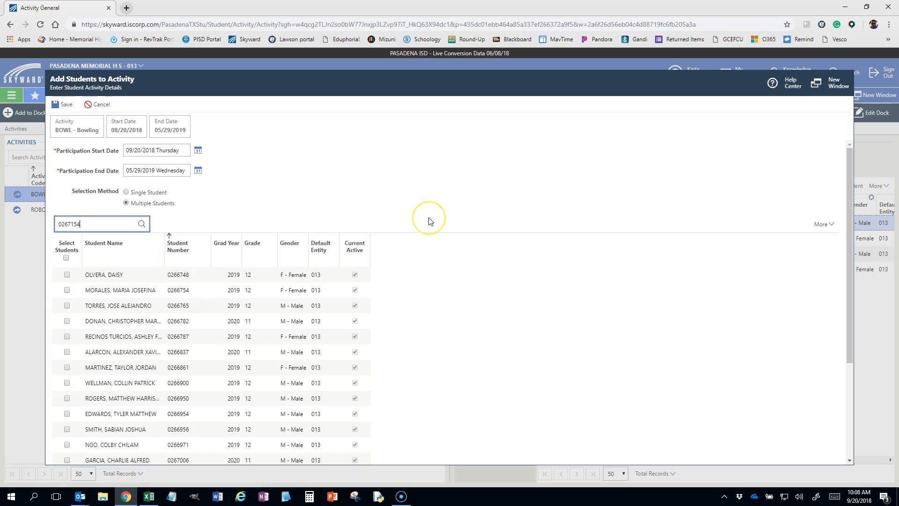
{"action": "key", "text": "Return"}
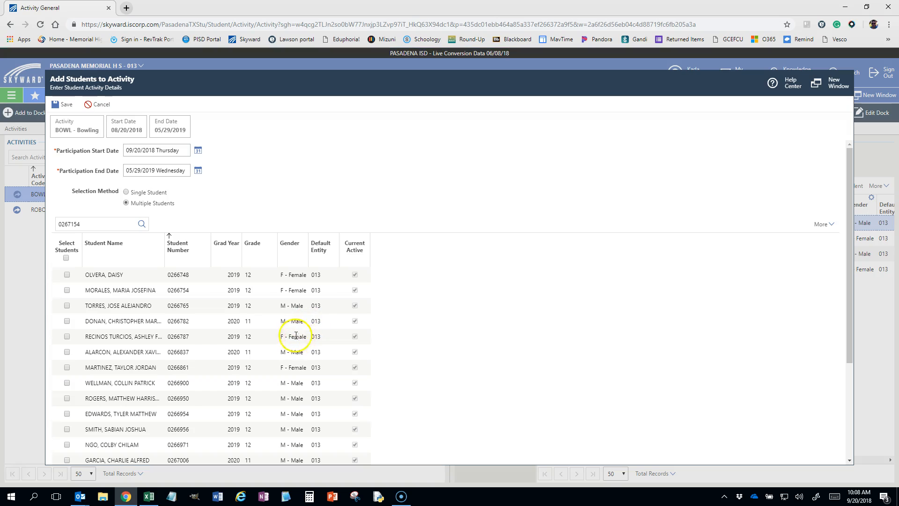
{"action": "scroll", "coordinate": [134, 329], "scroll_direction": "down", "scroll_amount": 1}
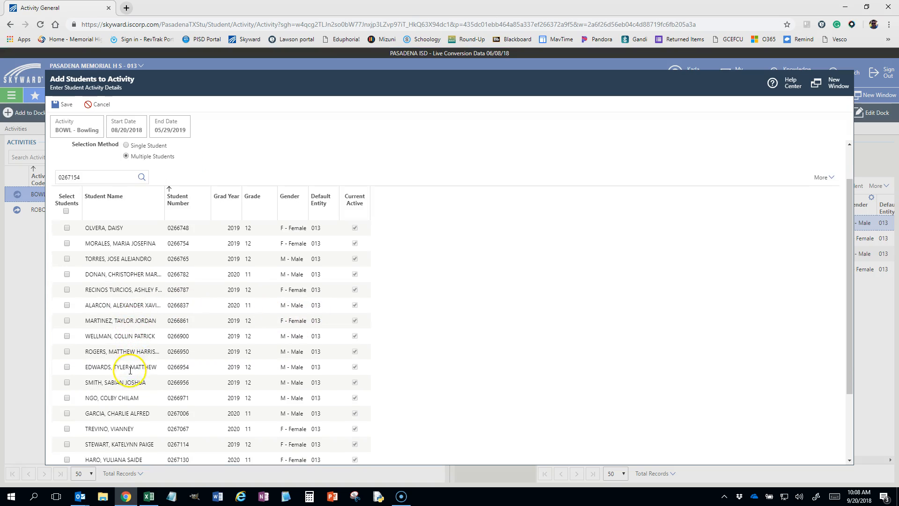
{"action": "scroll", "coordinate": [124, 369], "scroll_direction": "down", "scroll_amount": 2}
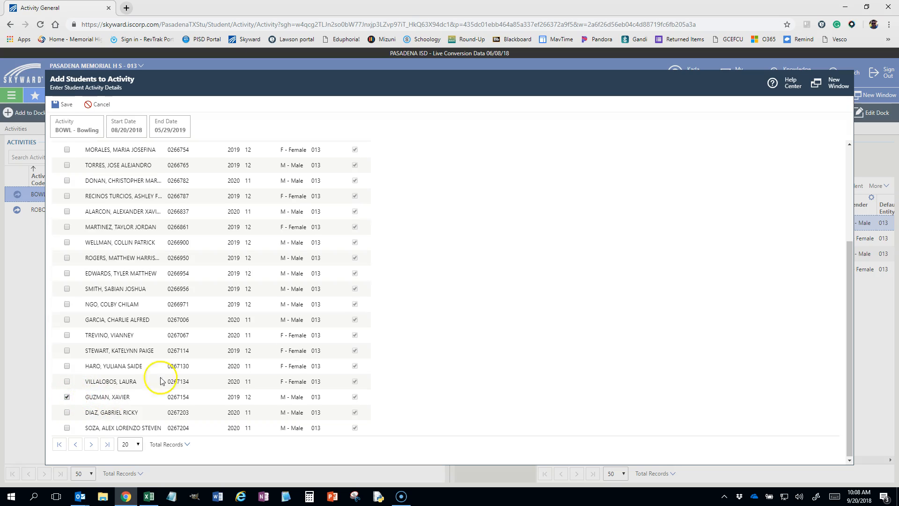
{"action": "scroll", "coordinate": [362, 305], "scroll_direction": "up", "scroll_amount": 3}
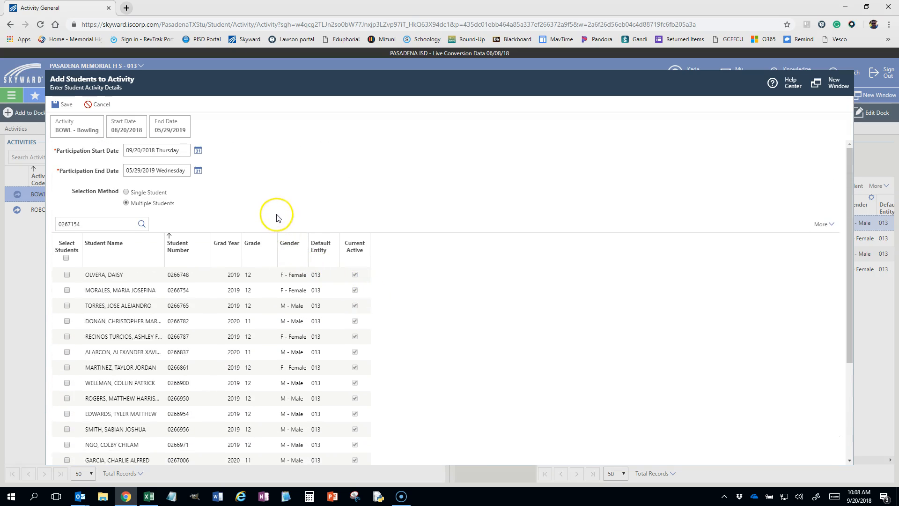
{"action": "left_click", "coordinate": [63, 105]}
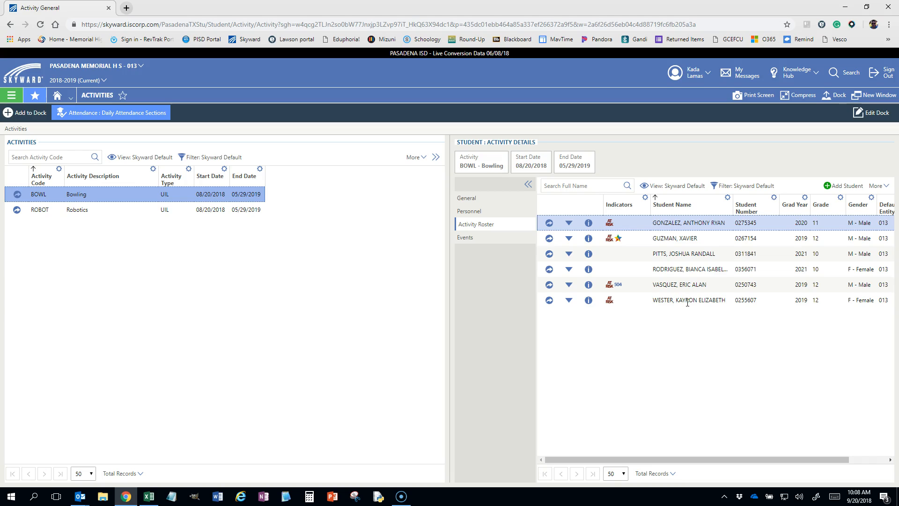
Delete the last listed student's activity record from the Bowling roster, confirm the deletion, and reopen the Activity Roster
{"action": "left_click", "coordinate": [569, 302]}
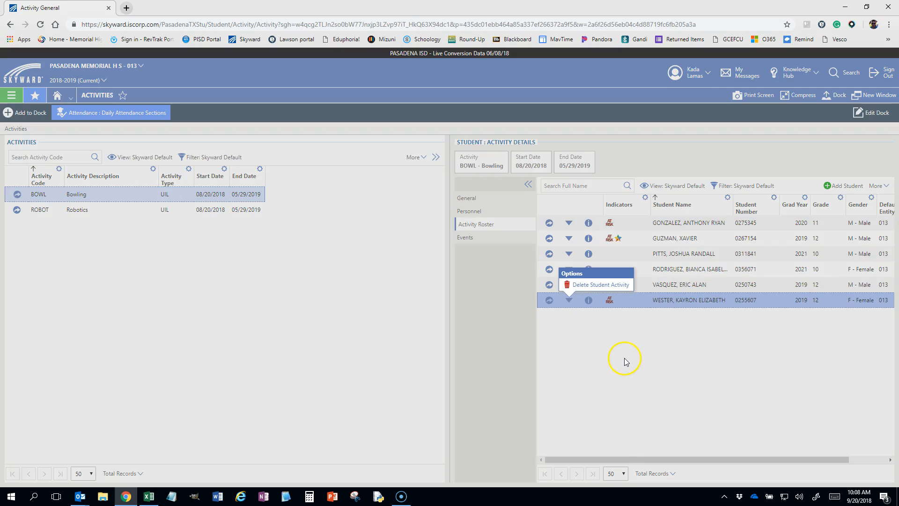
{"action": "left_click", "coordinate": [592, 285]}
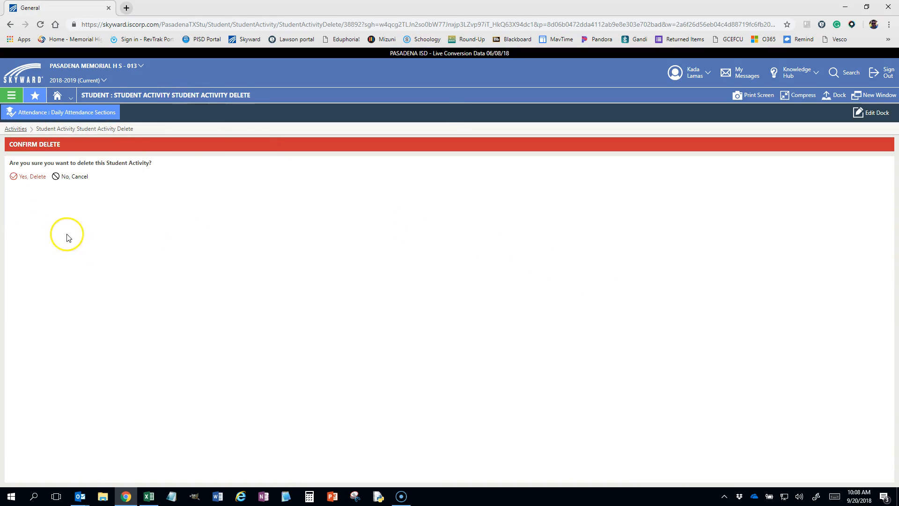
{"action": "left_click", "coordinate": [31, 177]}
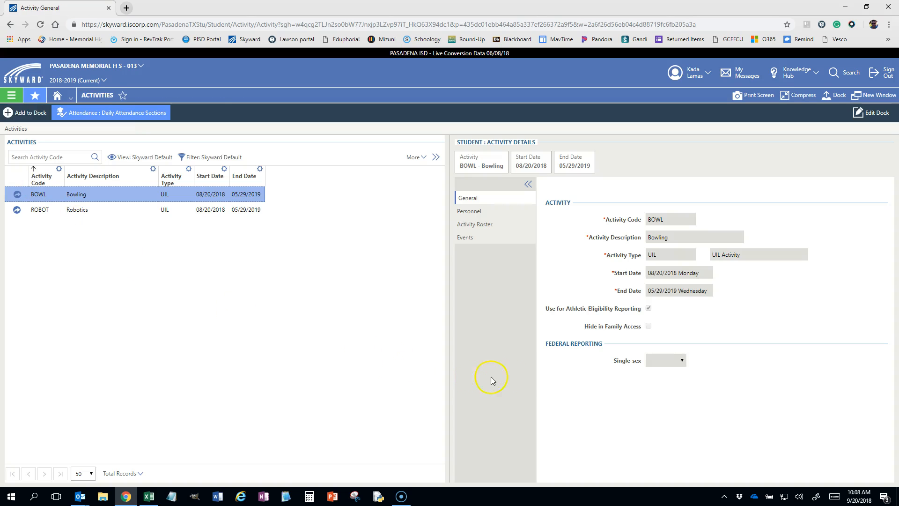
{"action": "left_click", "coordinate": [482, 229]}
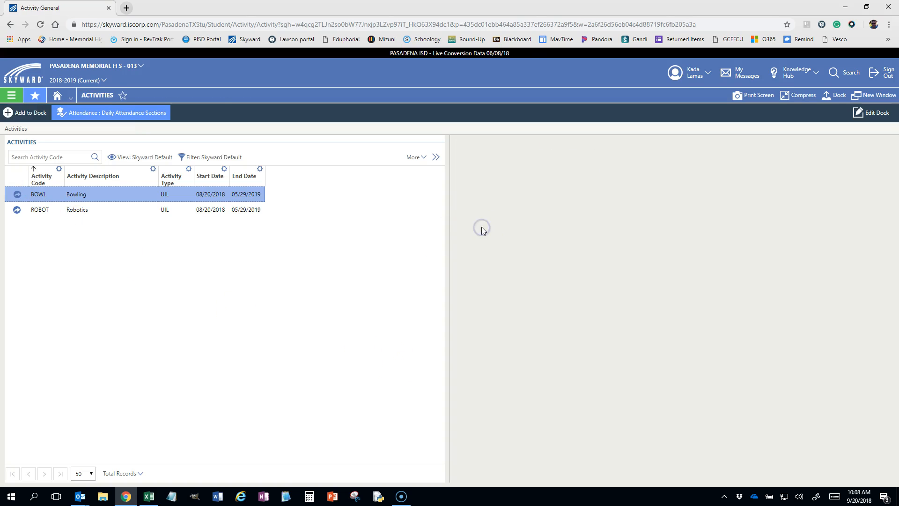